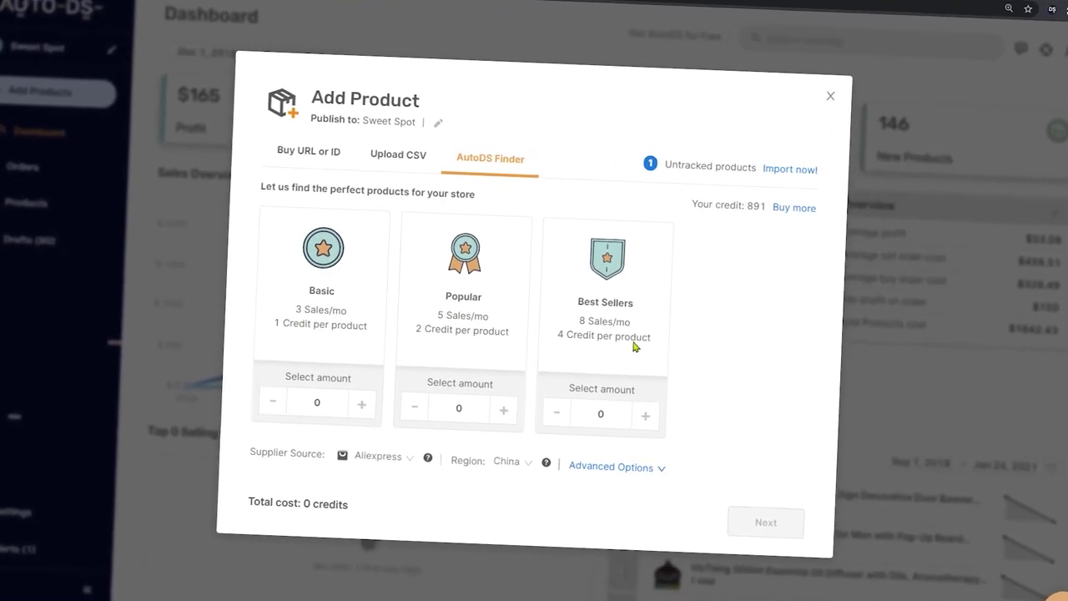
# - Dismiss the Add Product dialog to return to the Home dashboard showing 6/7 to-dos completed
pyautogui.click(794, 207)
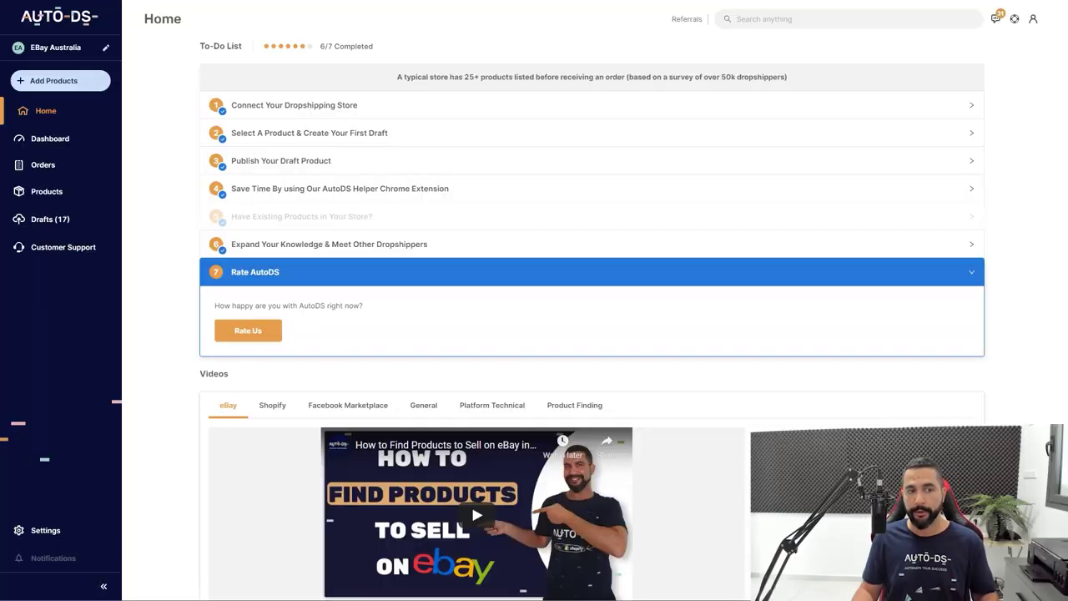
# - Go to Settings and its Keywords tab, where the Keyword Blacklist is empty
pyautogui.click(50, 530)
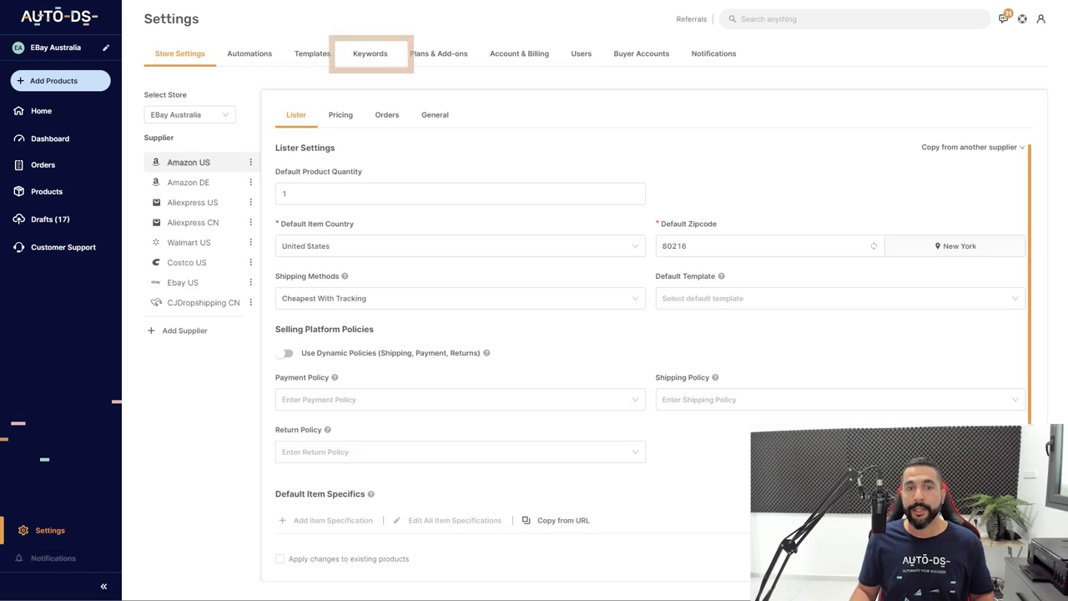
pyautogui.click(370, 54)
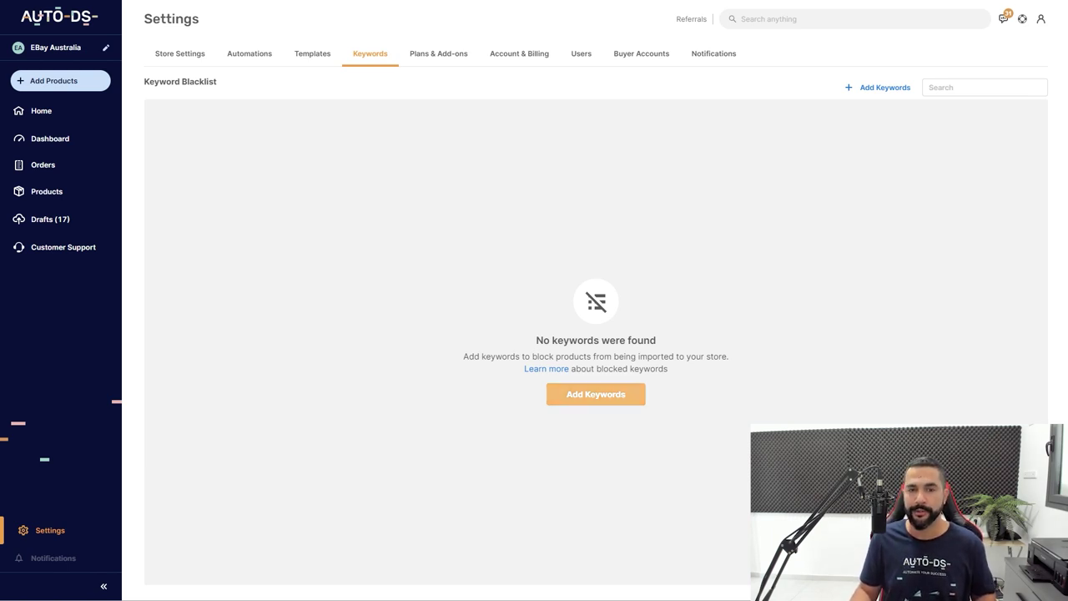
# - Start a new keyword entry listing shirt, clothes, pants, leggings, socks and hats, one per line
pyautogui.click(596, 394)
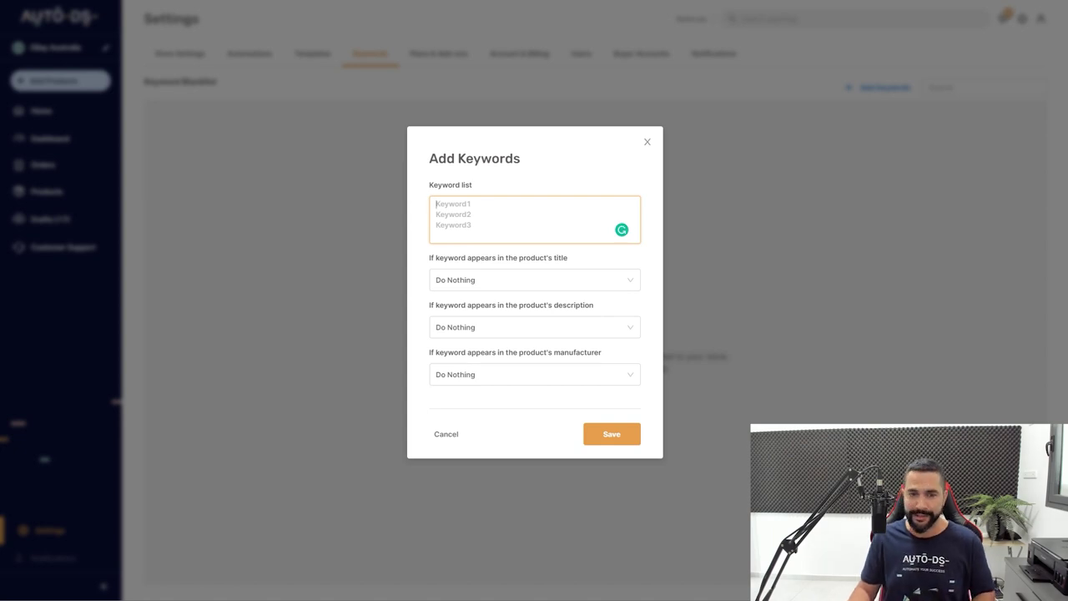
pyautogui.write('shirt')
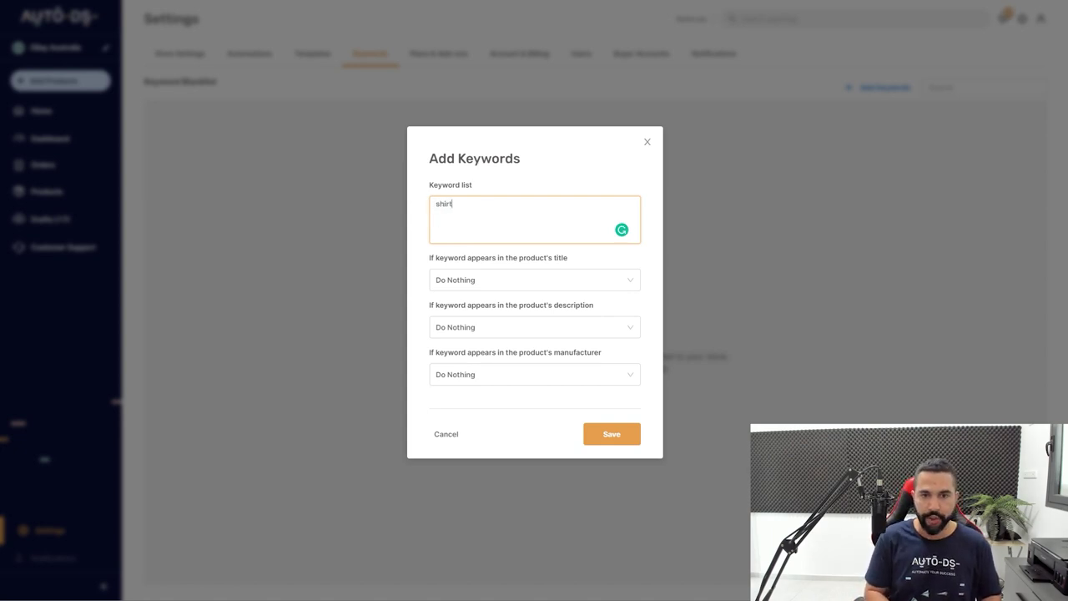
pyautogui.press('Return')
pyautogui.write('clothes ')
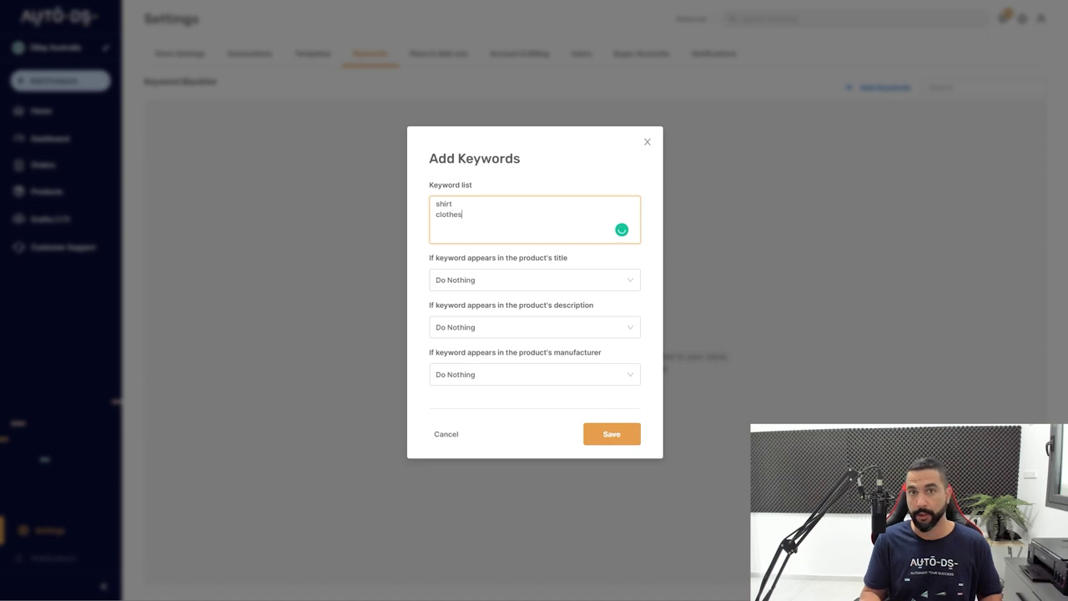
pyautogui.write('pants ')
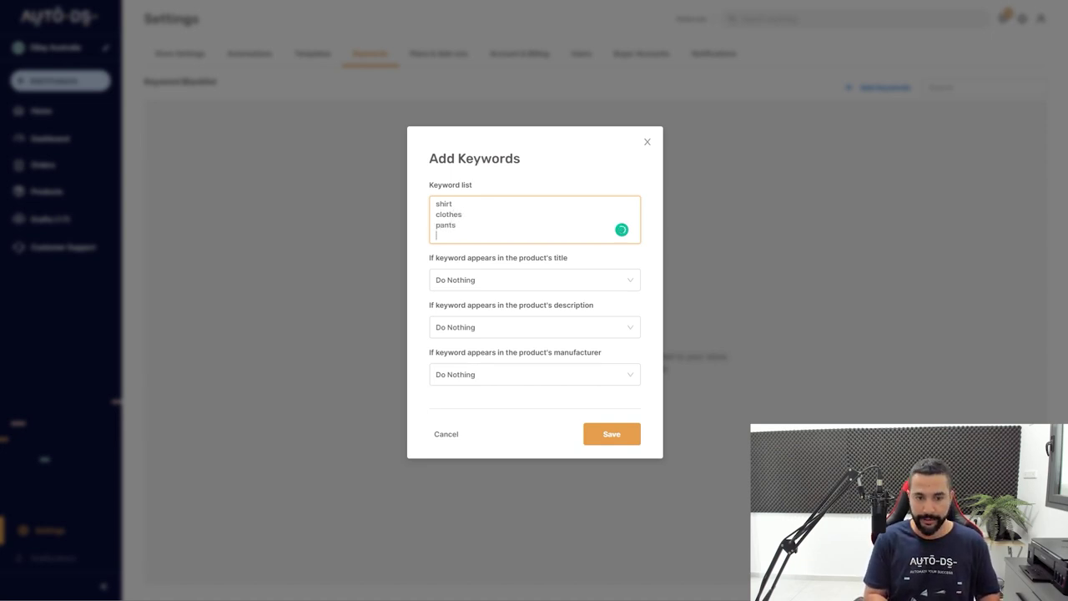
pyautogui.write('leggings')
pyautogui.press('Return')
pyautogui.write('socks')
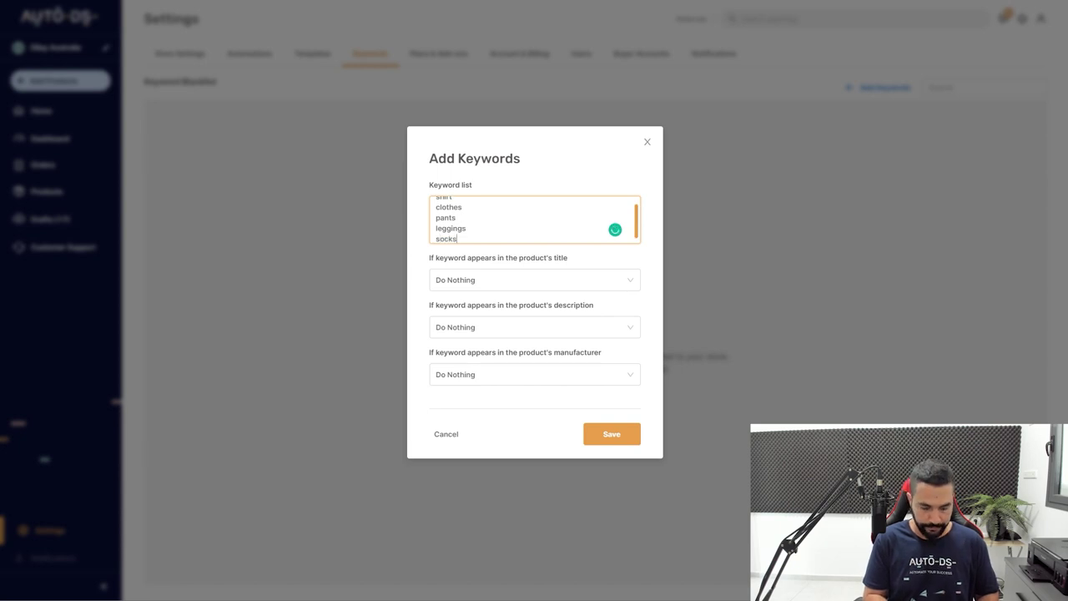
pyautogui.press('Return')
pyautogui.write('hats')
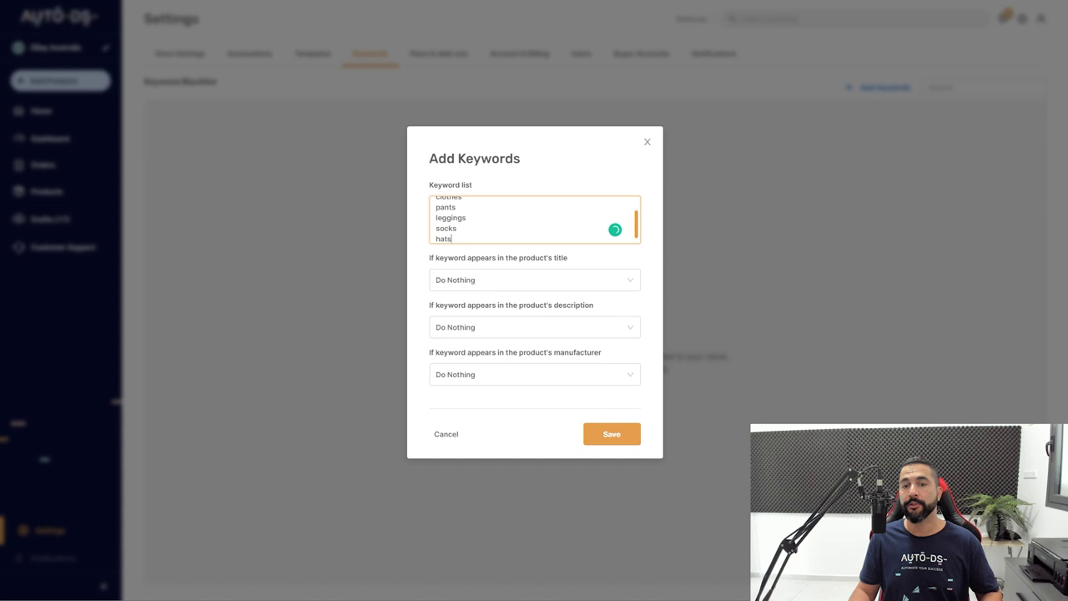
pyautogui.scroll(2, 535, 218)
pyautogui.scroll(-2, 534, 218)
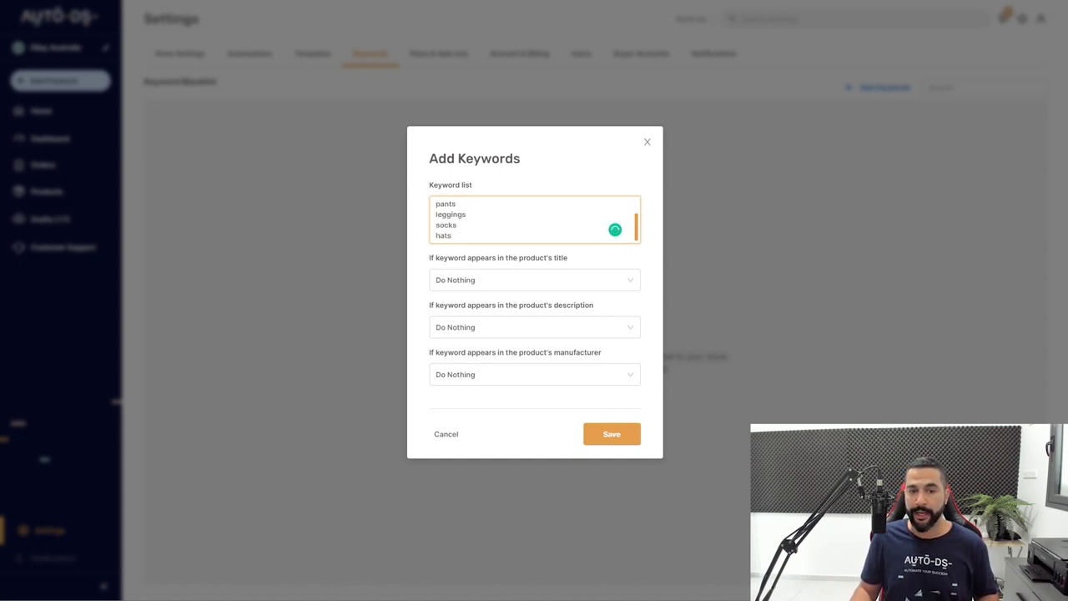
# - Set title, description and manufacturer keyword matches to Don't Upload The Product
pyautogui.click(534, 280)
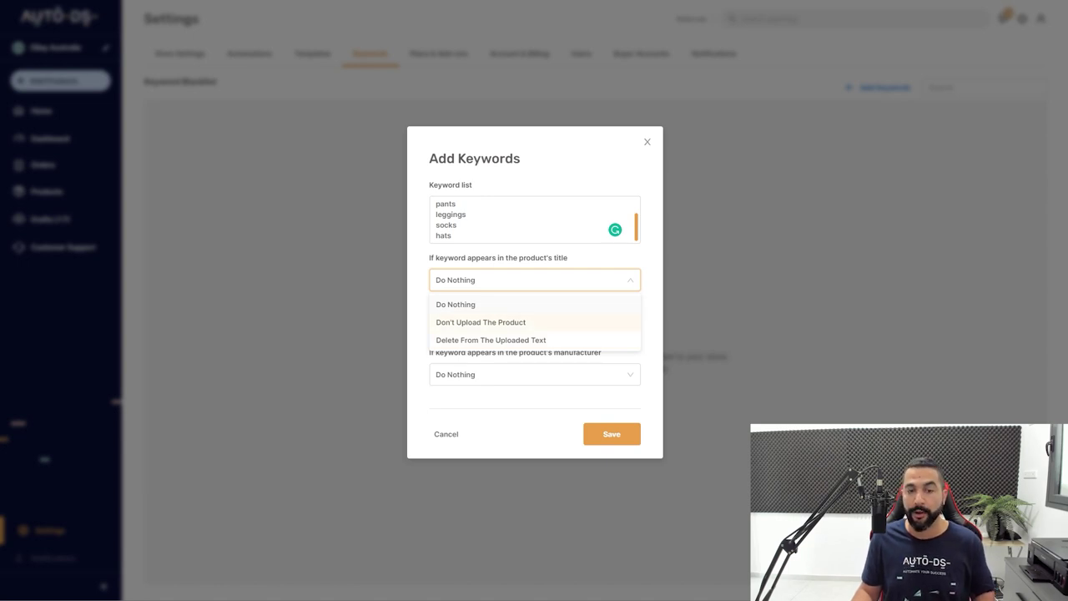
pyautogui.click(480, 322)
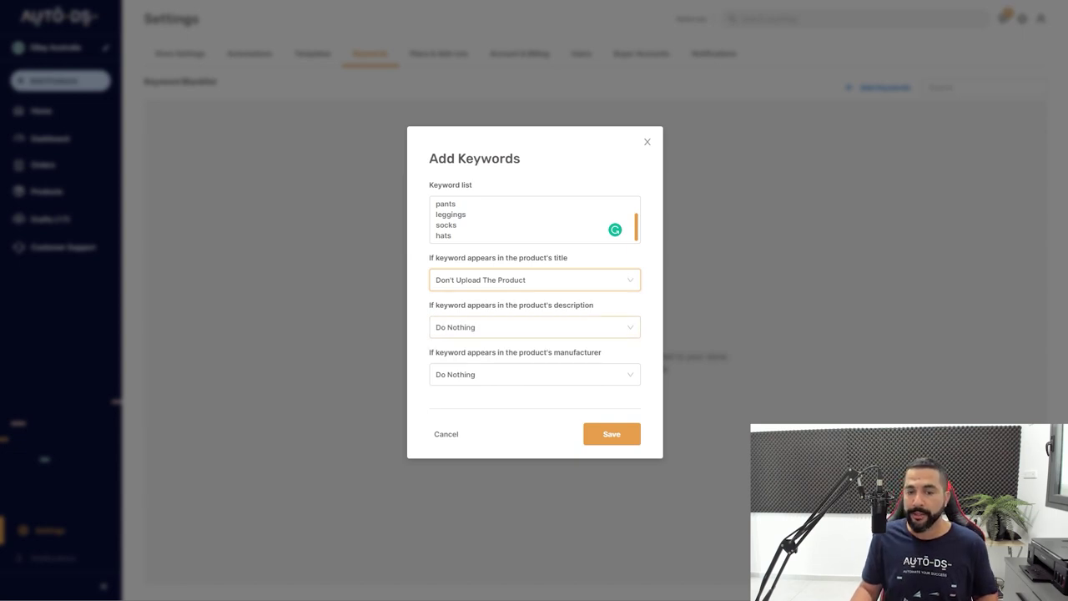
pyautogui.click(481, 327)
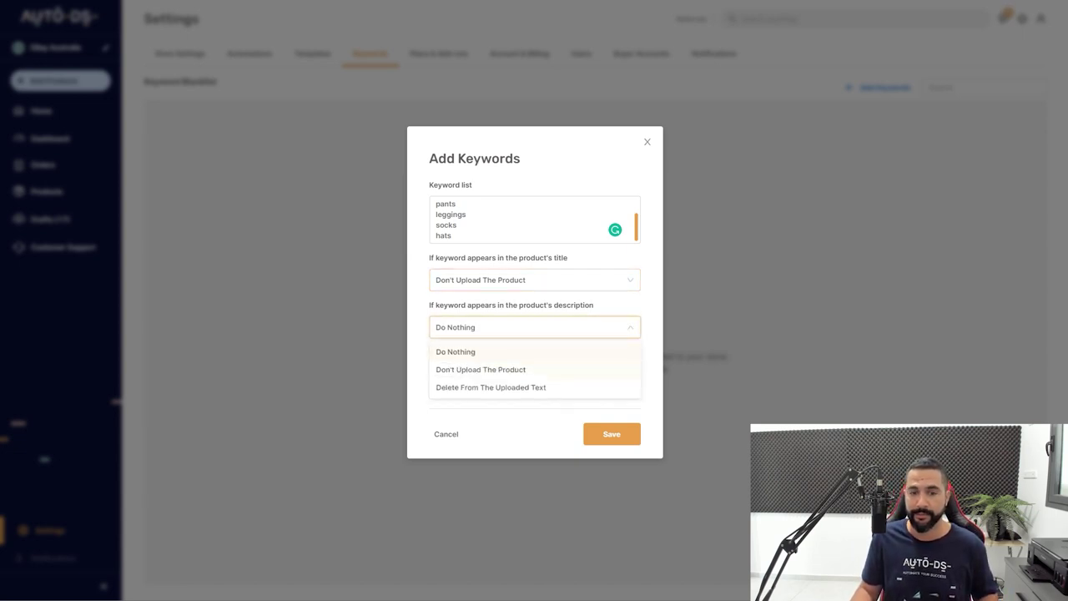
pyautogui.click(481, 369)
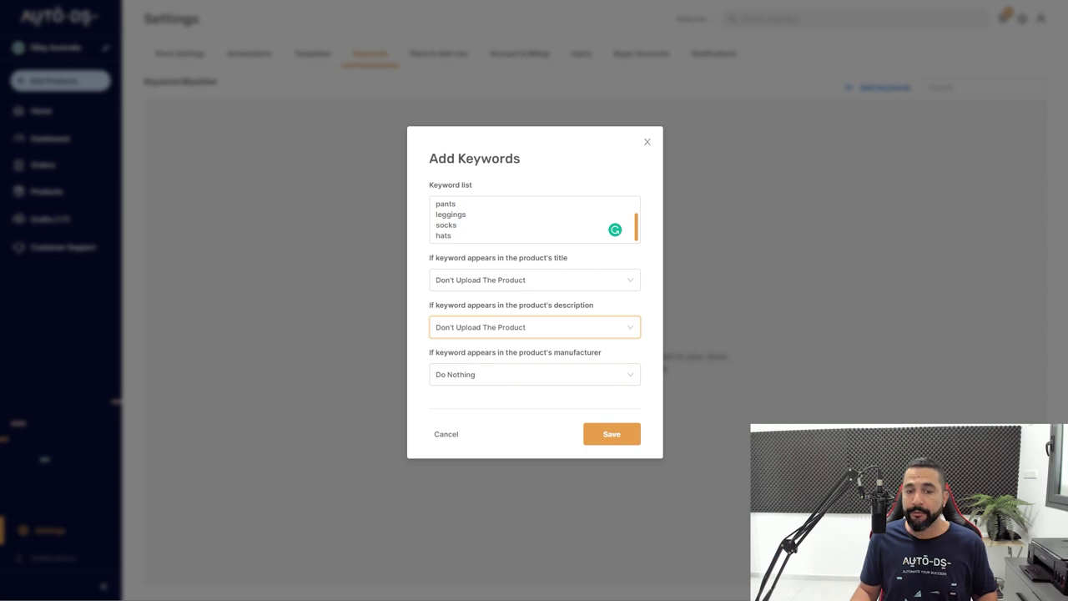
pyautogui.click(480, 374)
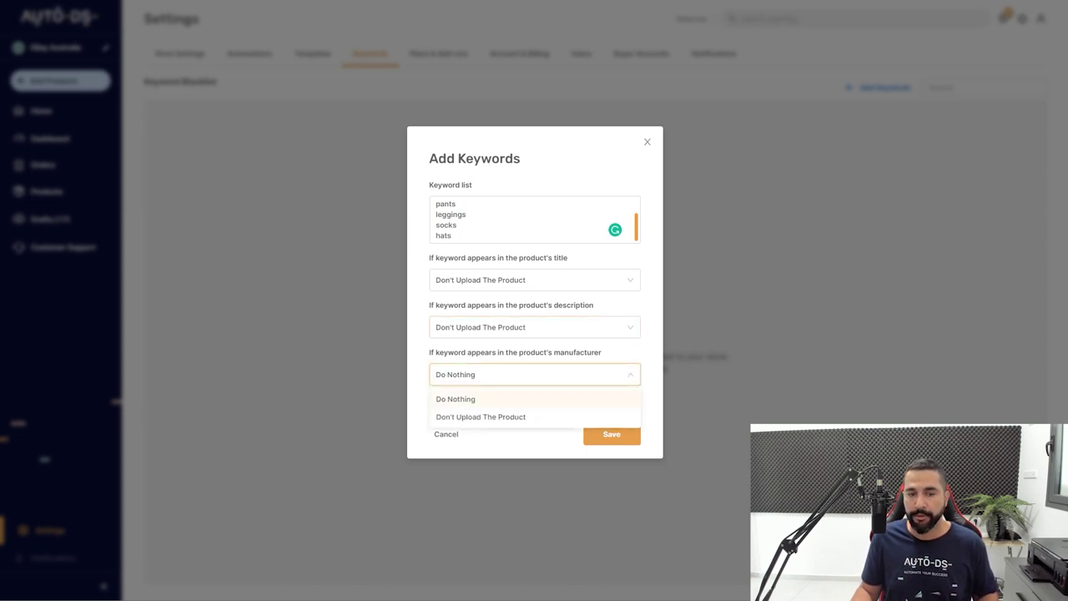
pyautogui.click(480, 416)
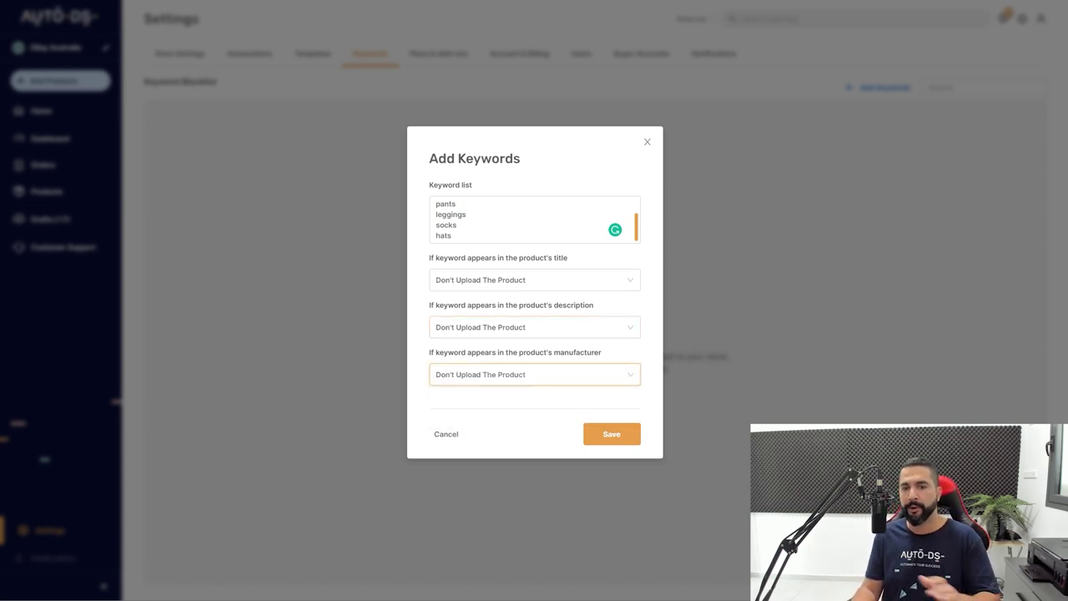
pyautogui.scroll(2, 534, 218)
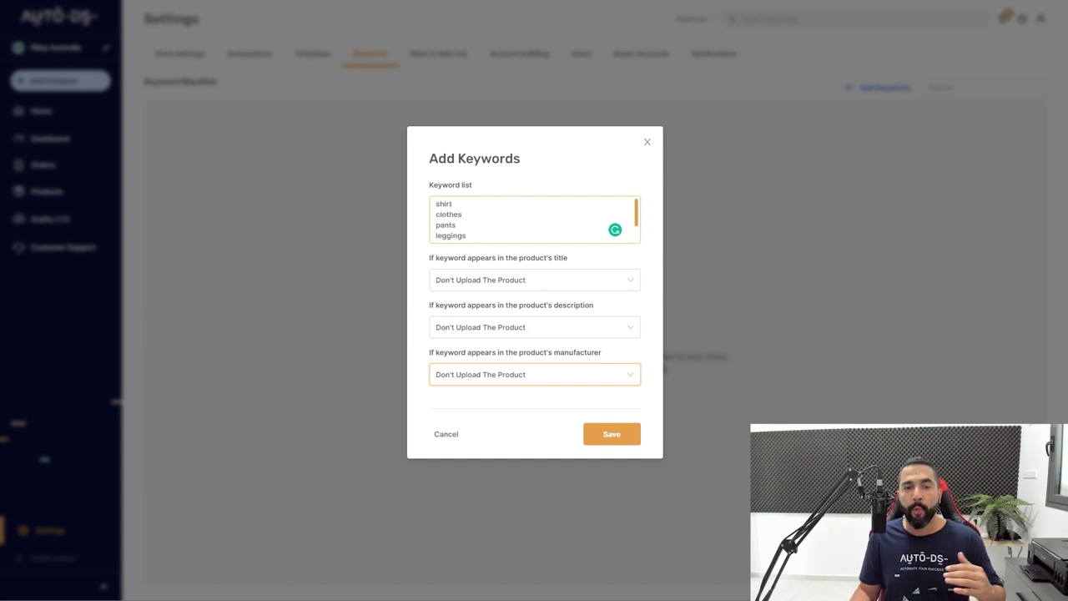
pyautogui.scroll(-2, 534, 219)
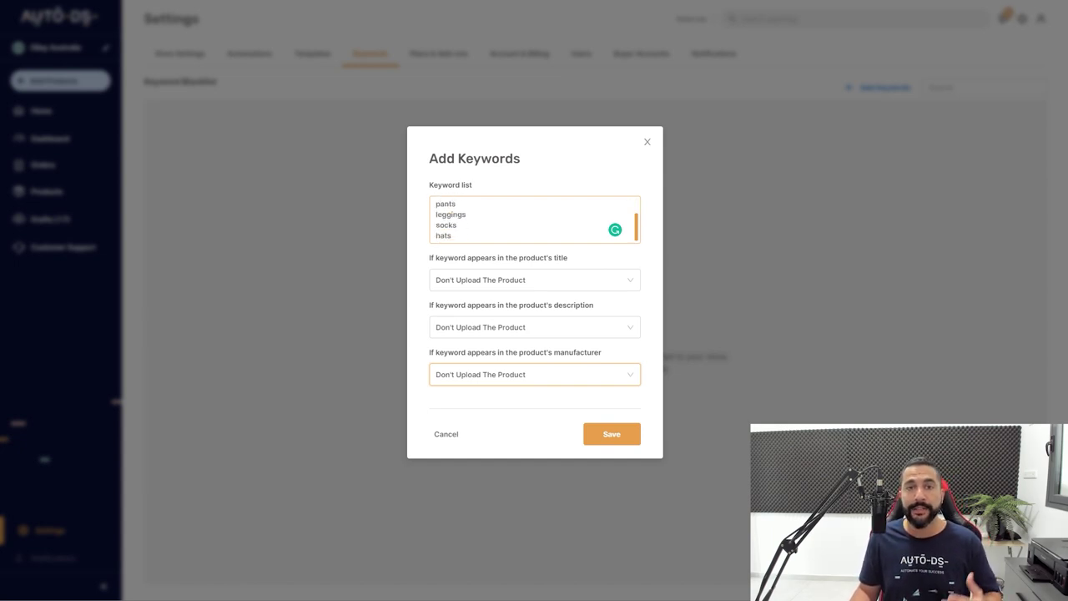
# - Append gloves and scarf to the end of the keyword list
pyautogui.click(452, 235)
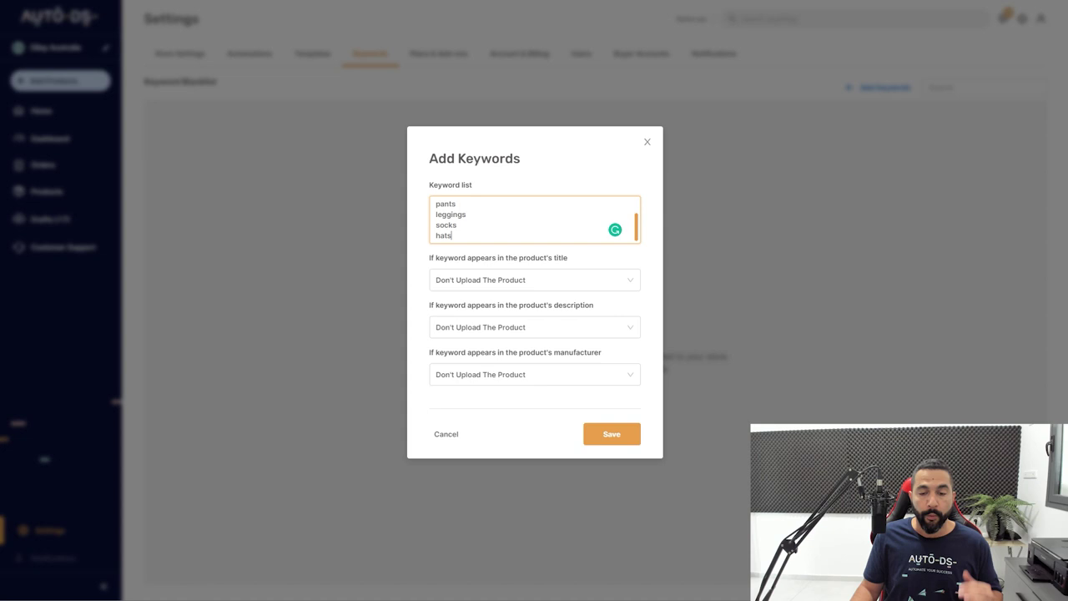
pyautogui.press('Return')
pyautogui.write('gloves')
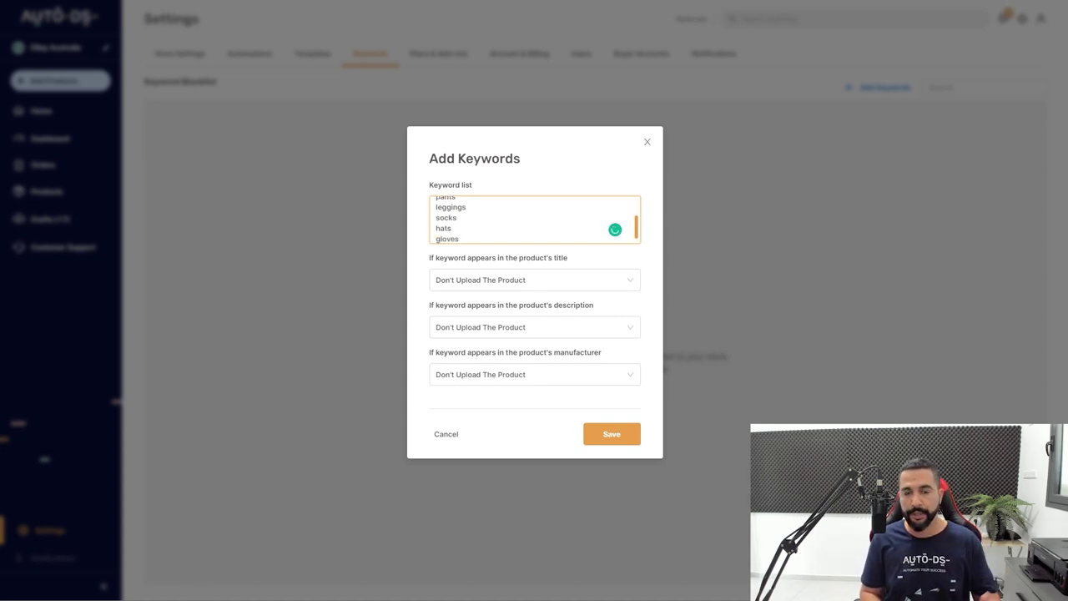
pyautogui.press('Return')
pyautogui.write('scarf')
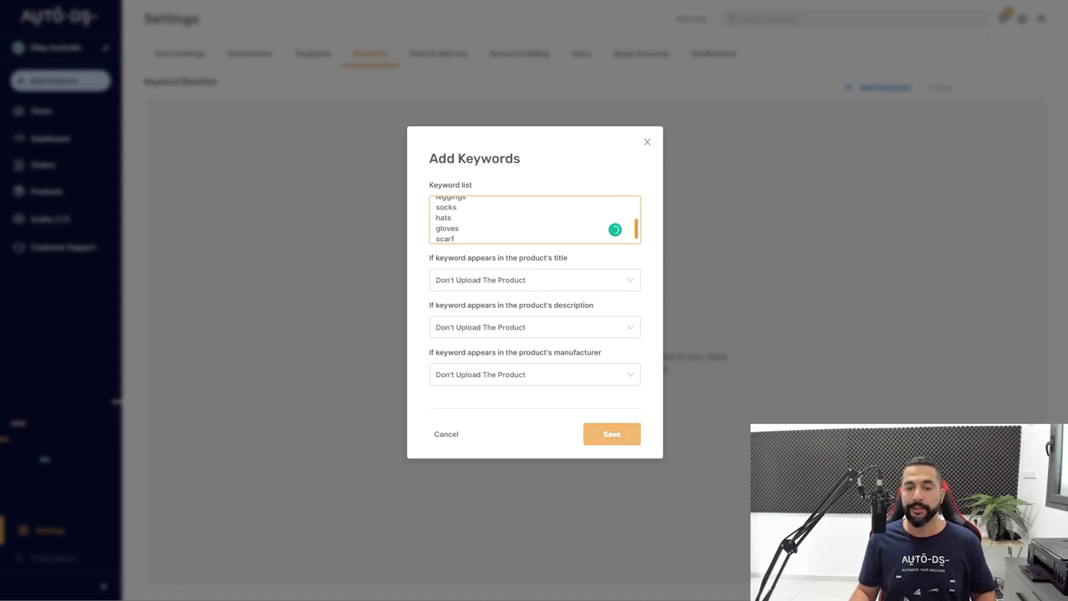
# - Save the eight clothing keywords as a Keyword Blacklist entry blocking manufacturer, title and description matches
pyautogui.click(612, 434)
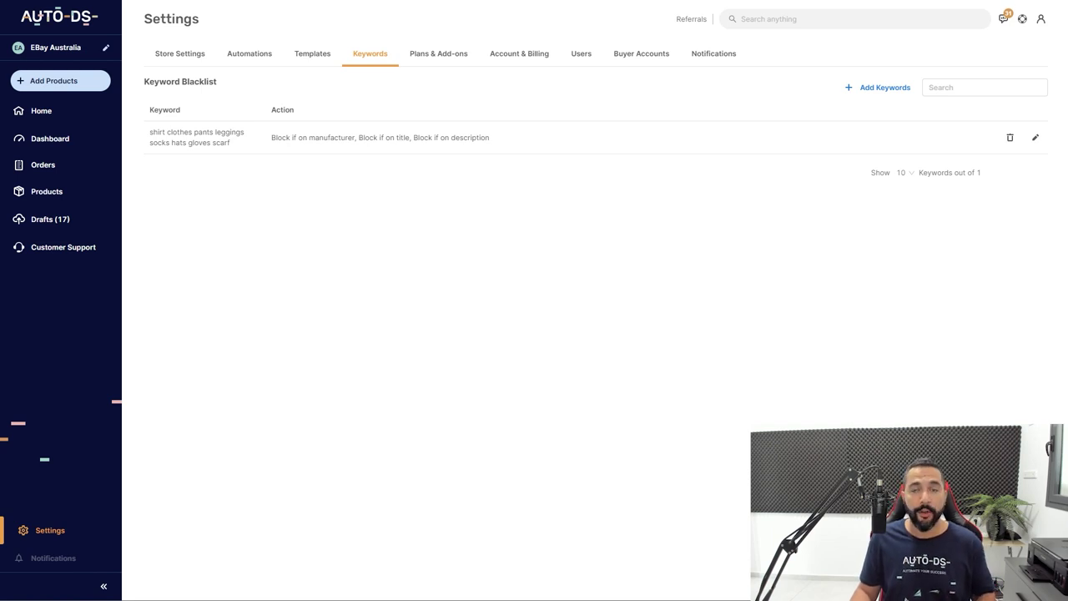
pyautogui.click(53, 80)
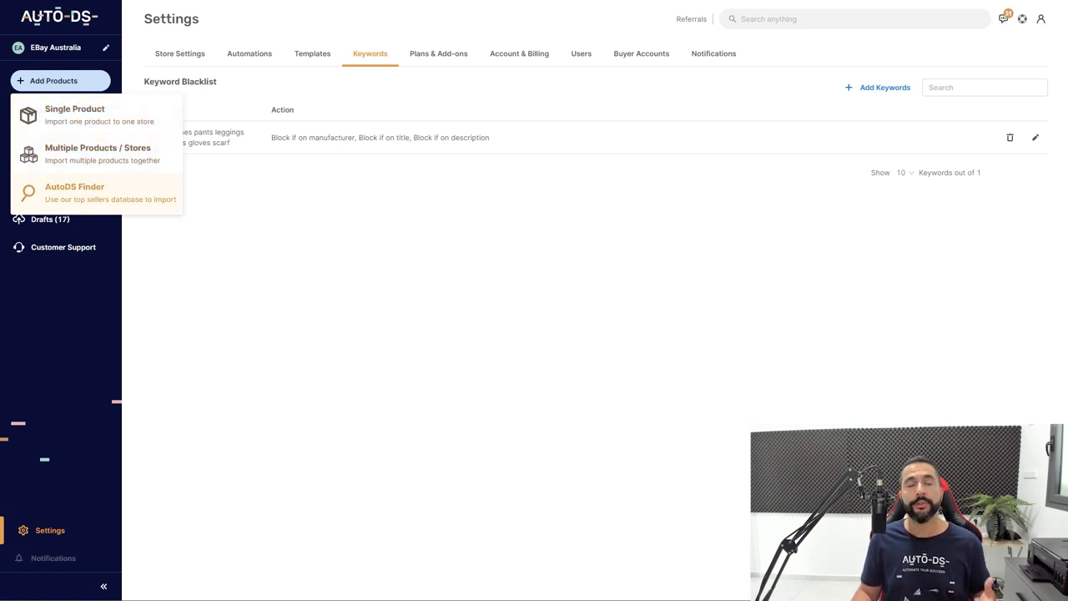
# - Dismiss the add-products dropdown with Escape to reveal the saved shirt-to-scarf blacklist entry
pyautogui.press('Escape')
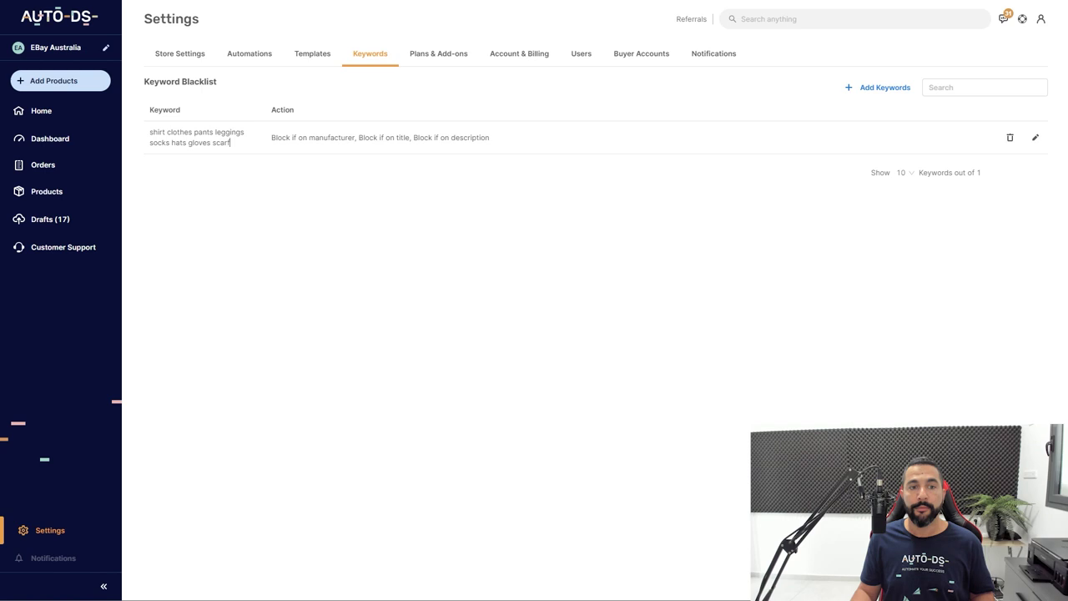